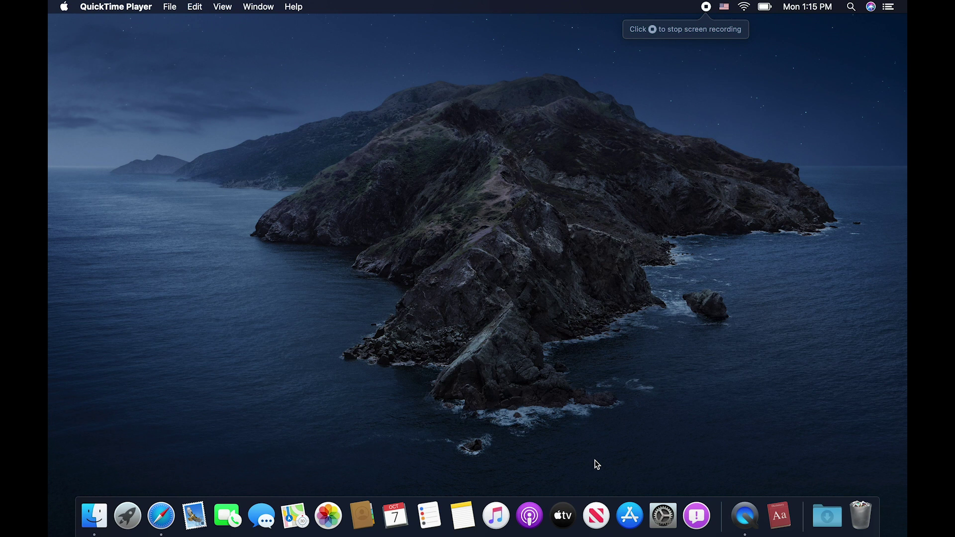
# Step: Open Plugable's USB 3.0 Ethernet adapter drivers page in Safari from the pasted address
pyautogui.click(597, 464)
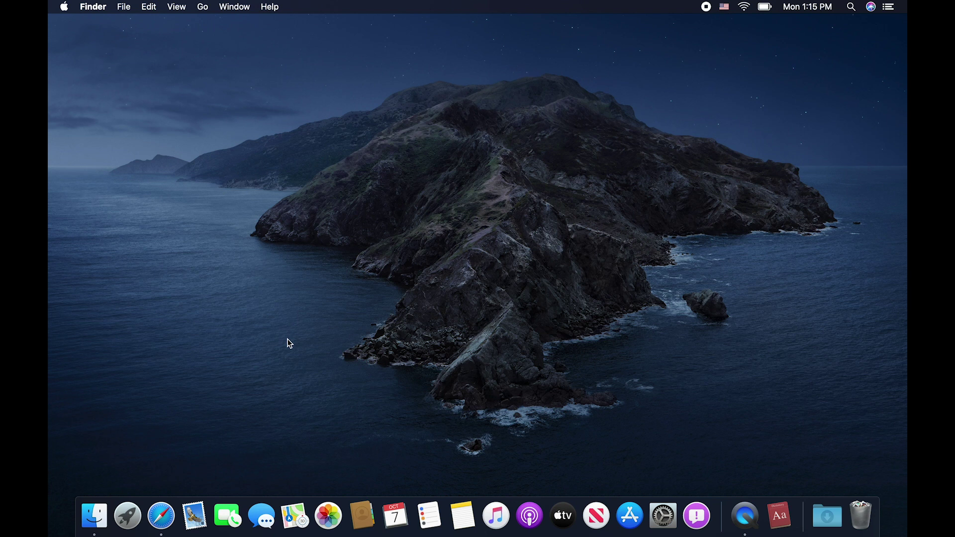
pyautogui.click(161, 517)
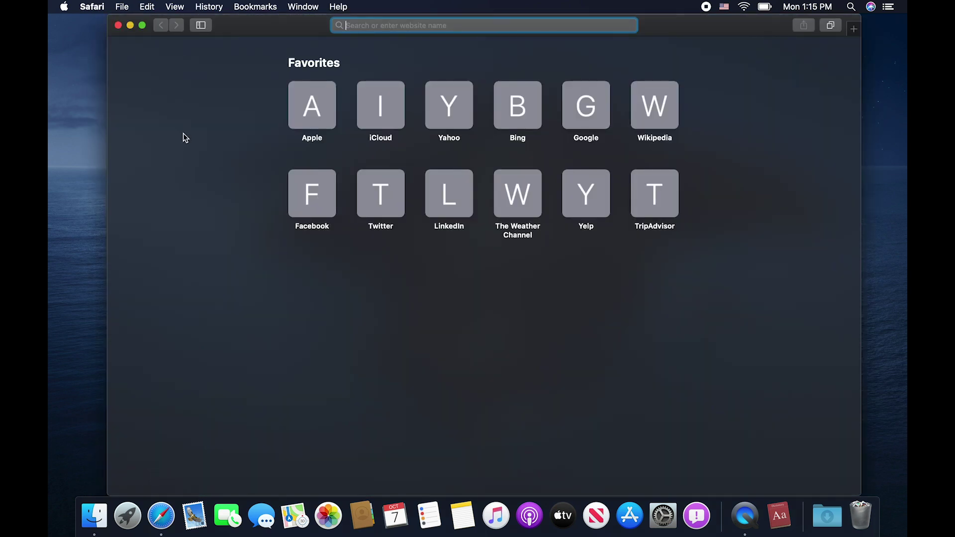
pyautogui.write('https://plugable.com/drivers/usb3ethernet/')
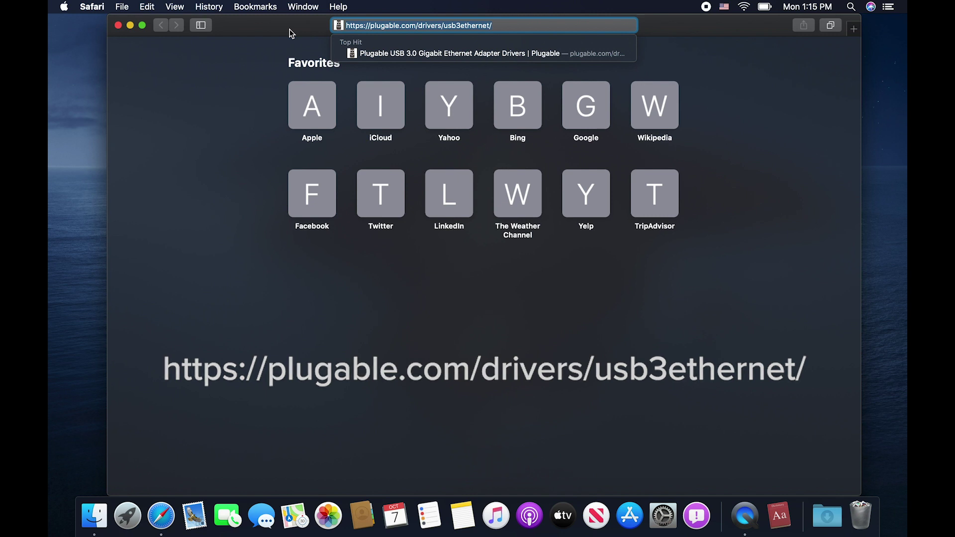
pyautogui.press('Return')
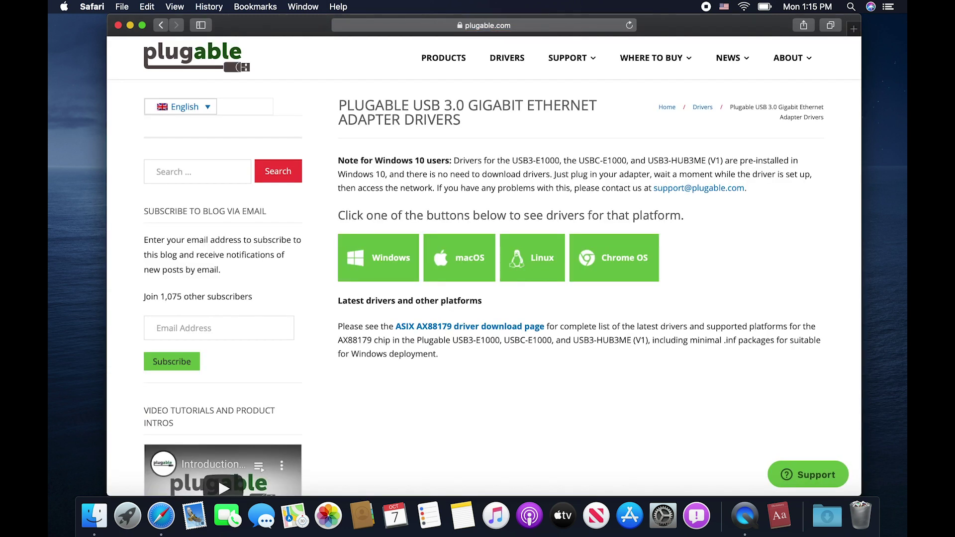
# Step: Download the USB3-E1000 driver for macOS 10.15 Catalina and newer from the macOS section
pyautogui.click(469, 269)
pyautogui.scroll(-1, 469, 269)
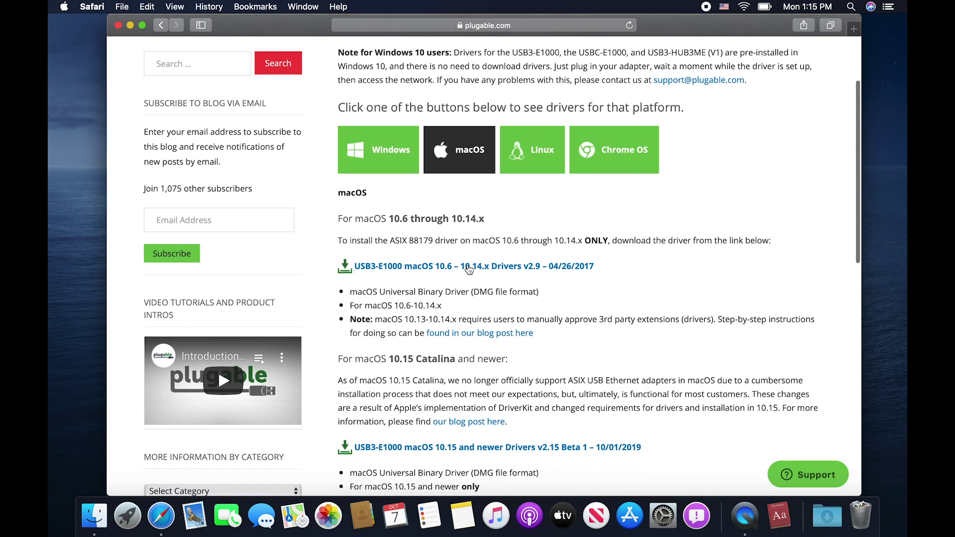
pyautogui.scroll(-5, 468, 269)
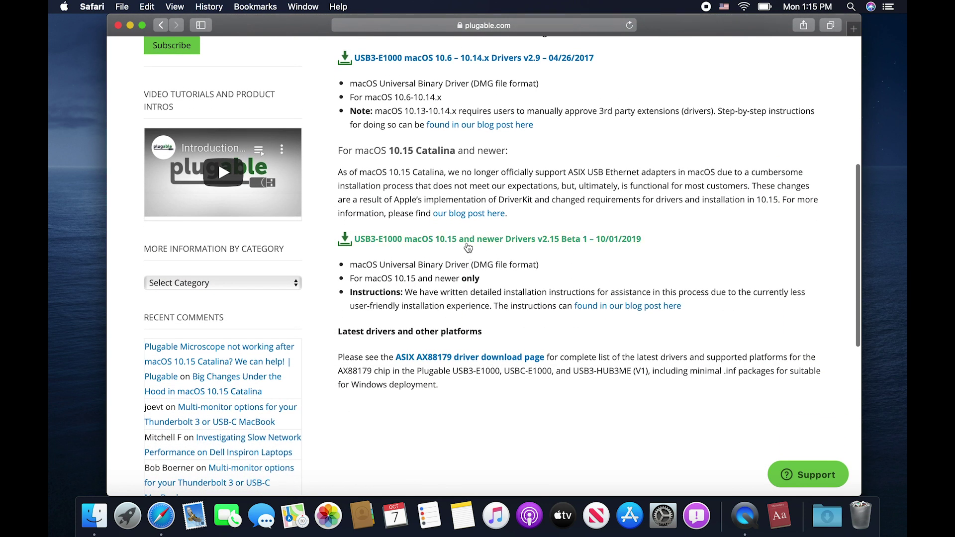
pyautogui.click(438, 241)
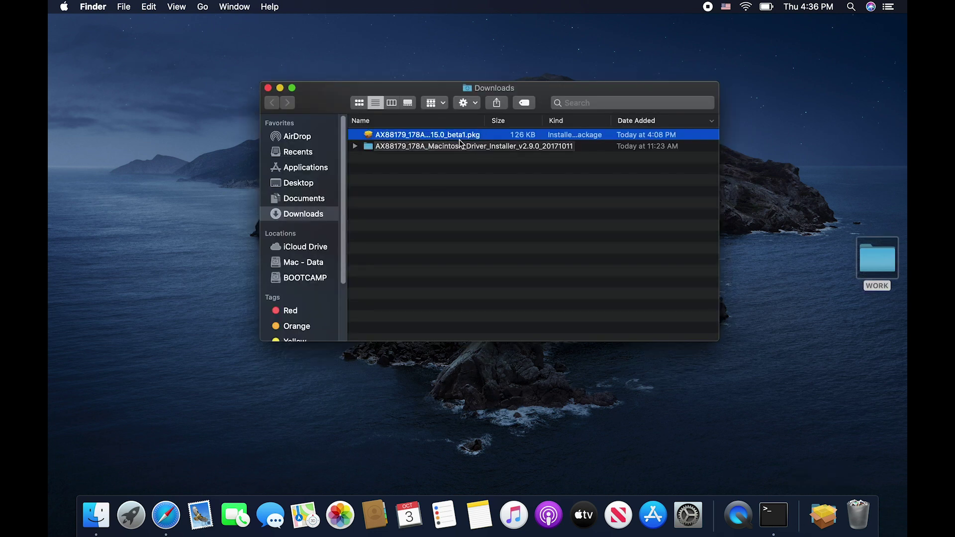
# Step: Run the AX88179/178A driver package's standard install, authorizing it with the admin password
pyautogui.doubleClick(459, 139)
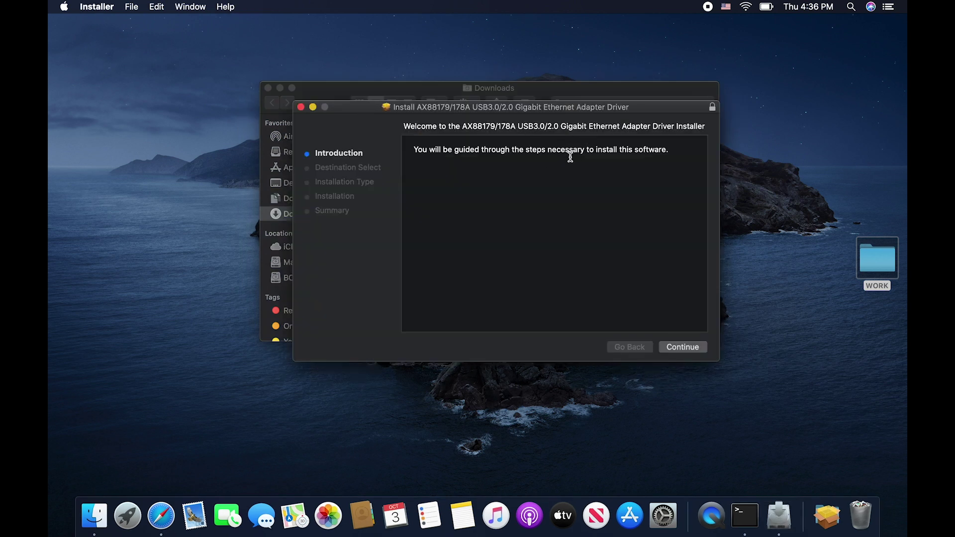
pyautogui.click(685, 348)
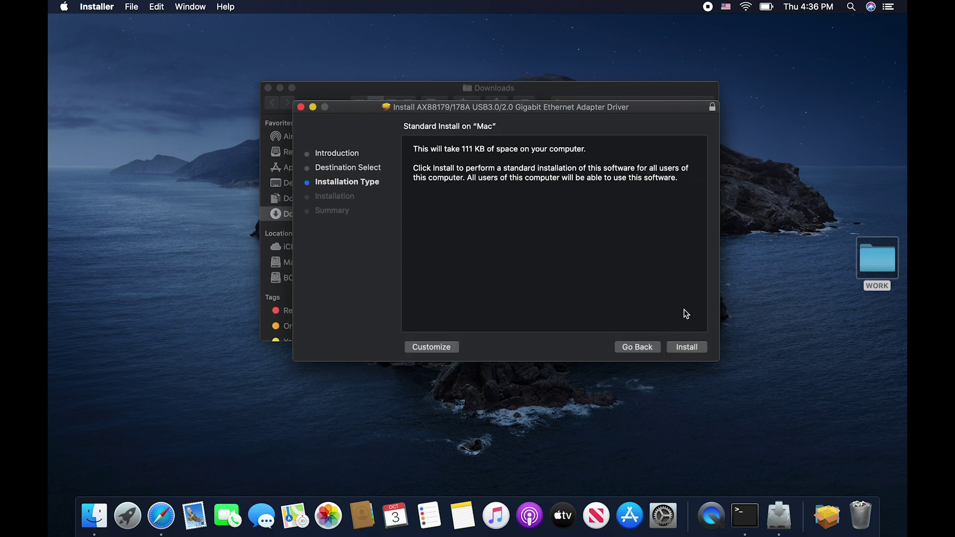
pyautogui.click(691, 349)
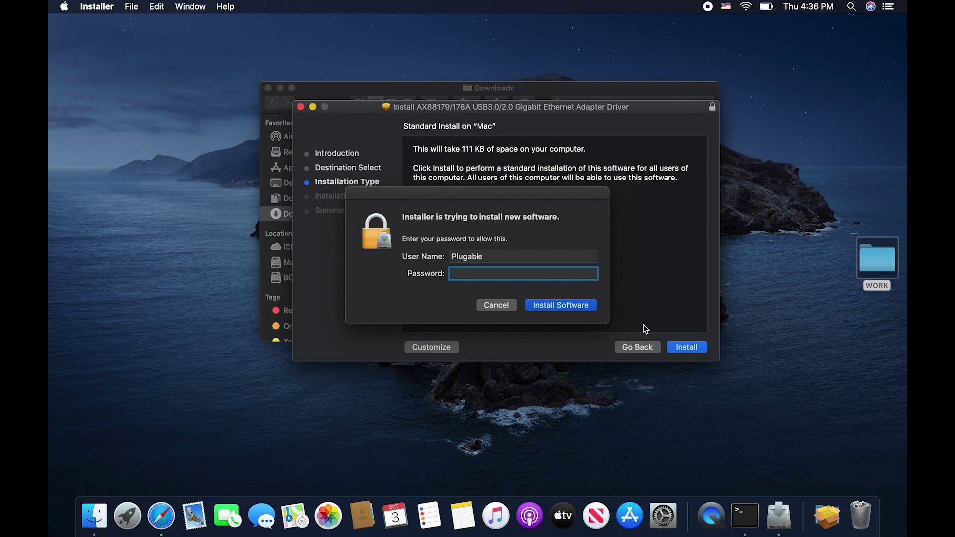
pyautogui.write('••••••')
pyautogui.click(570, 303)
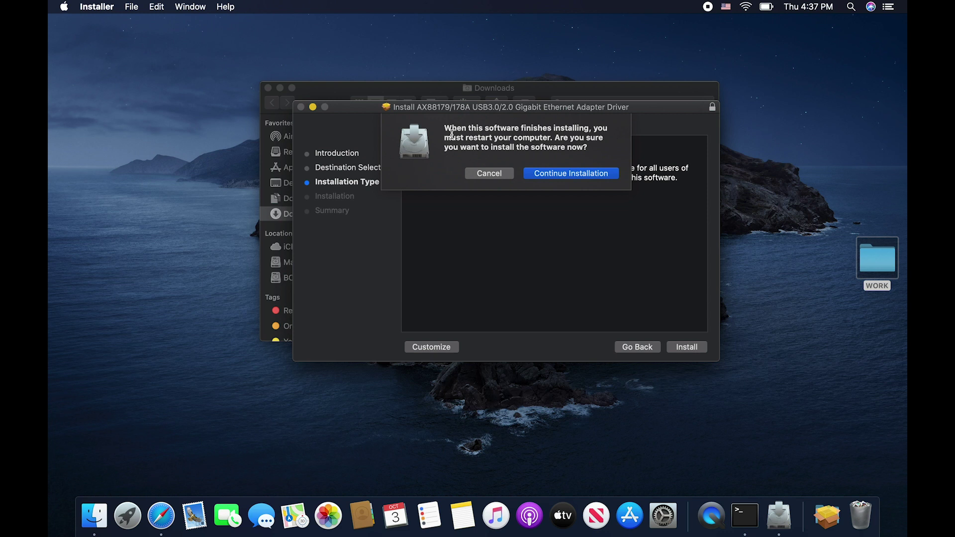
# Step: Accept the required restart so installation runs, then dismiss the blocked ASIX extension notice
pyautogui.click(571, 174)
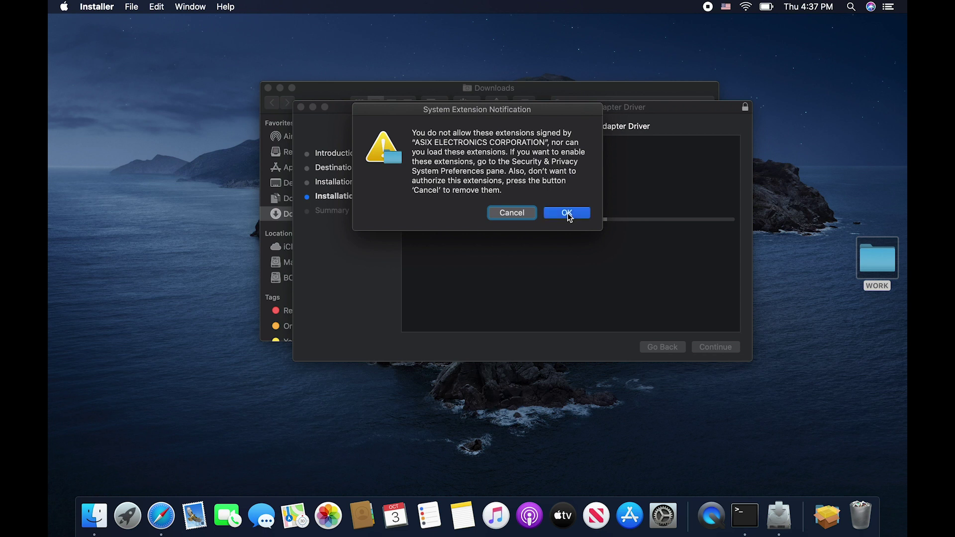
pyautogui.click(567, 213)
# Step: Open System Preferences to Security & Privacy, moving the extension warning aside
pyautogui.click(62, 6)
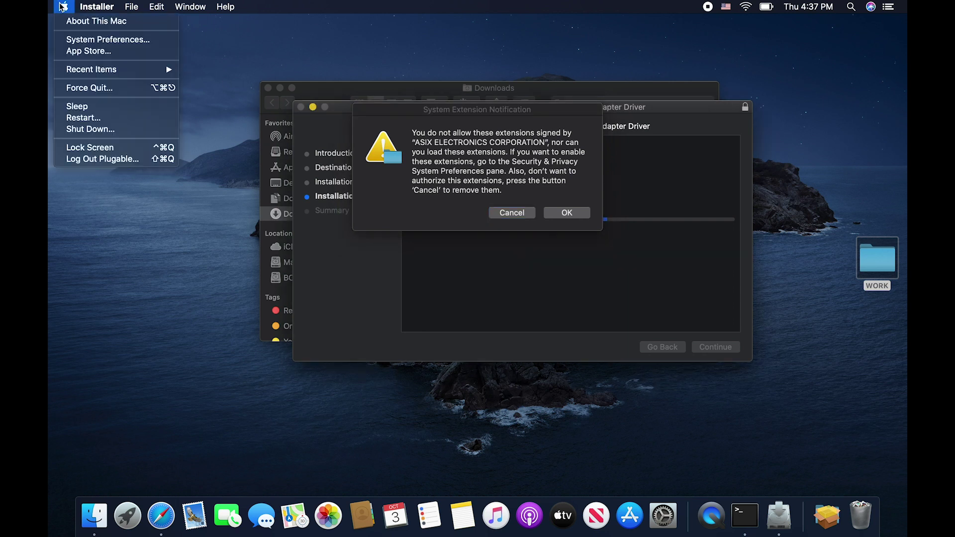
pyautogui.click(87, 42)
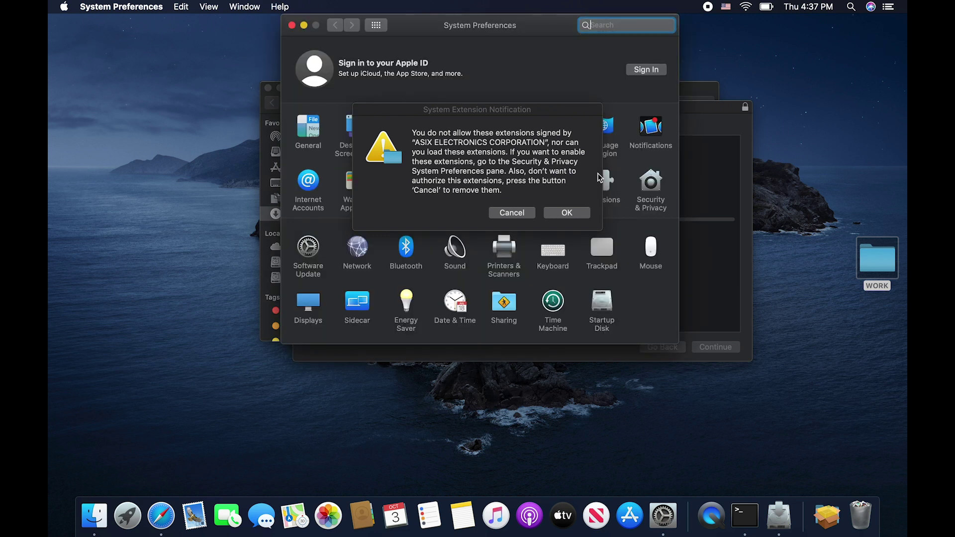
pyautogui.moveTo(514, 108); pyautogui.dragTo(798, 378)
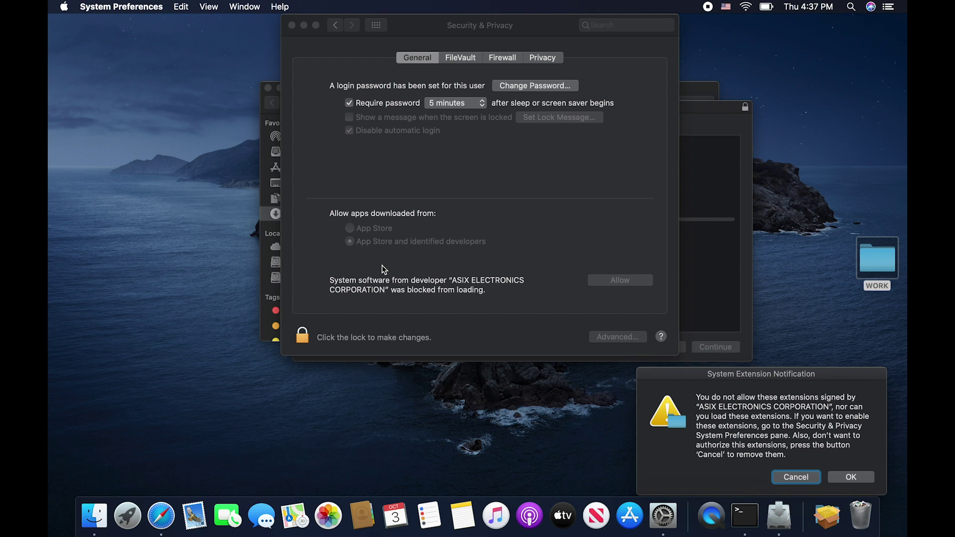
# Step: Unlock Security & Privacy with the admin password and allow the ASIX Electronics system software
pyautogui.click(303, 337)
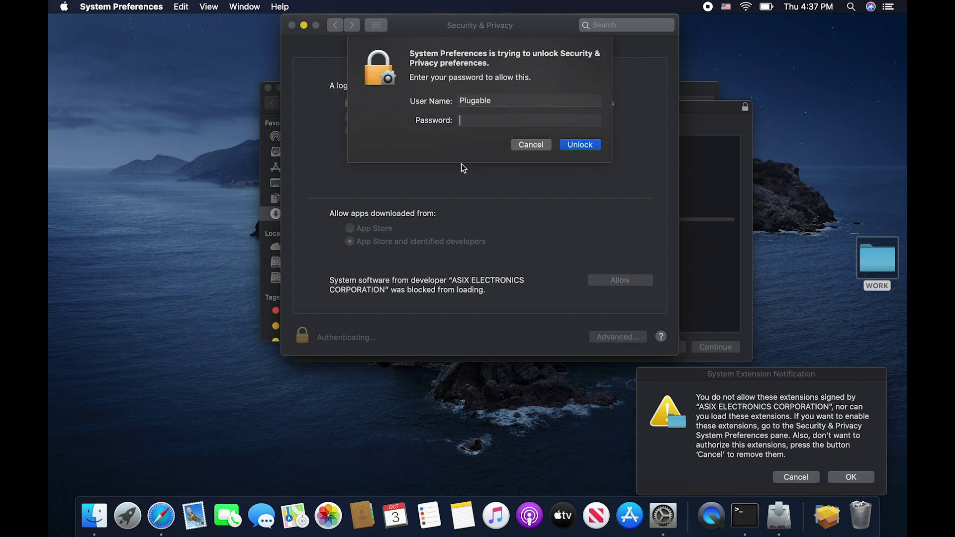
pyautogui.write('••••••')
pyautogui.click(589, 151)
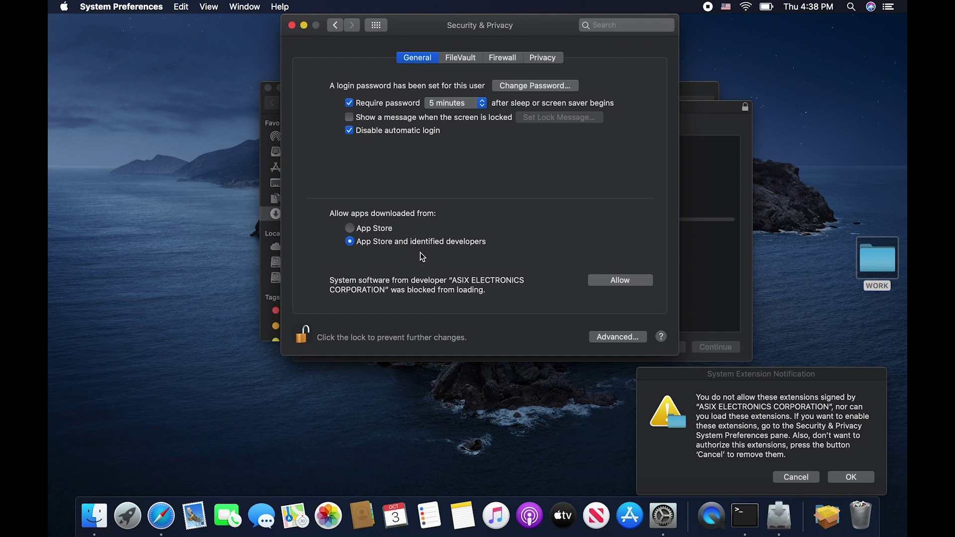
pyautogui.click(625, 281)
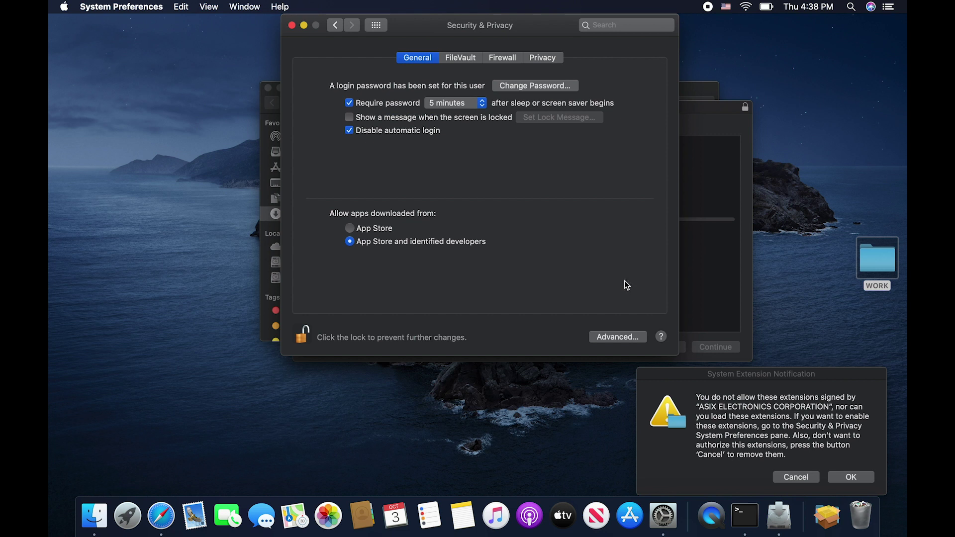
# Step: Return to Installer, dismiss the extension notification, and restart the Mac after the successful install
pyautogui.click(700, 282)
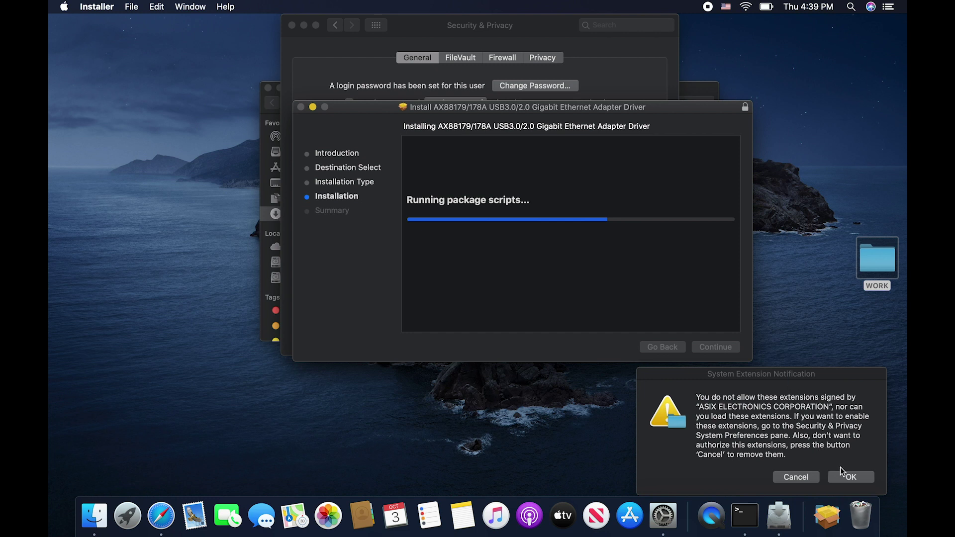
pyautogui.click(851, 476)
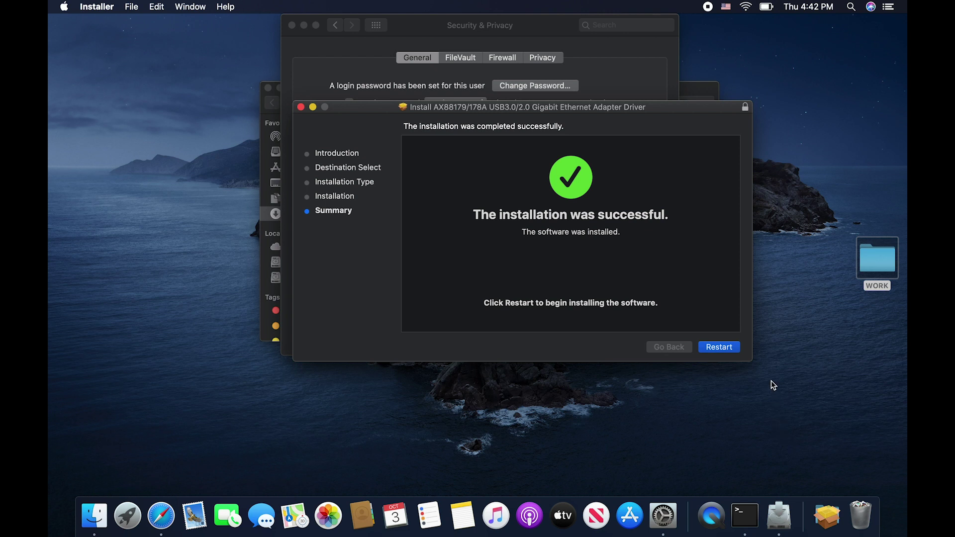
pyautogui.click(723, 349)
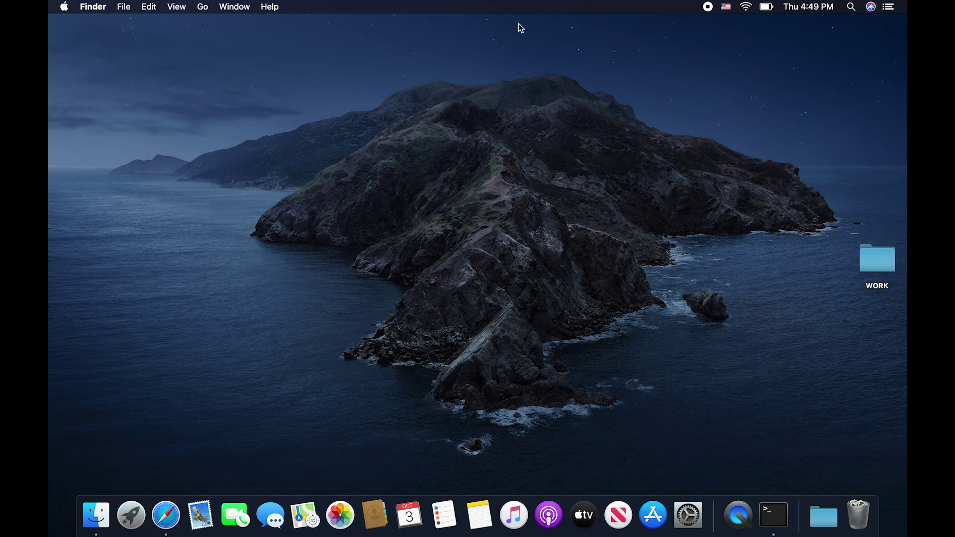
# Step: Turn Wi-Fi off and view the AX88179 Ethernet adapter Connected at 192.168.1.254 in Network
pyautogui.click(746, 7)
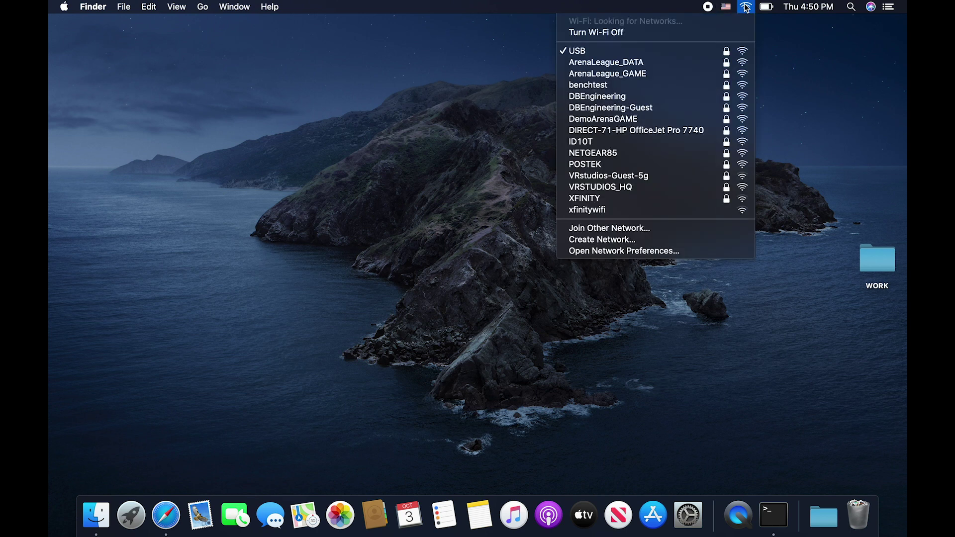
pyautogui.click(623, 30)
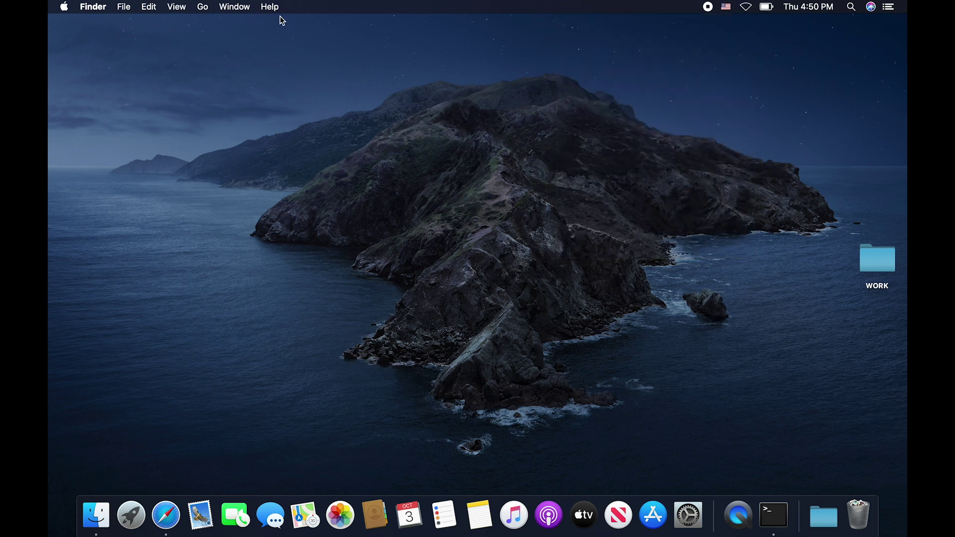
pyautogui.click(52, 4)
pyautogui.click(74, 39)
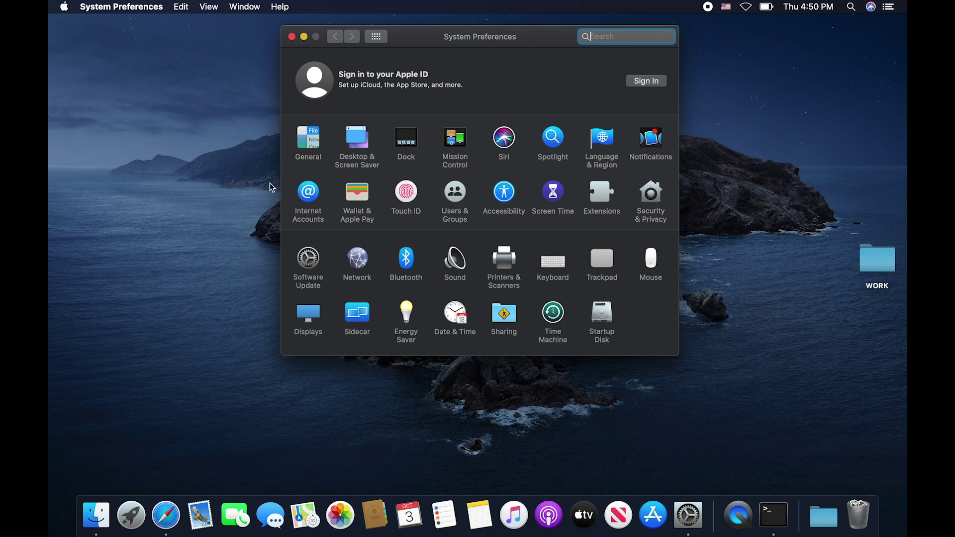
pyautogui.click(353, 271)
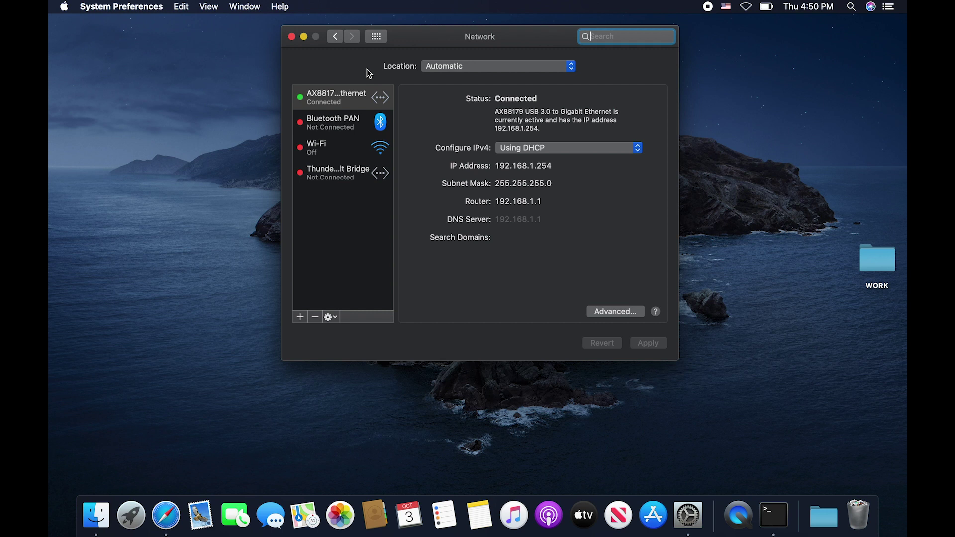
# Step: Load plugable.com in Safari by entering 'plugable' in the address bar
pyautogui.click(165, 514)
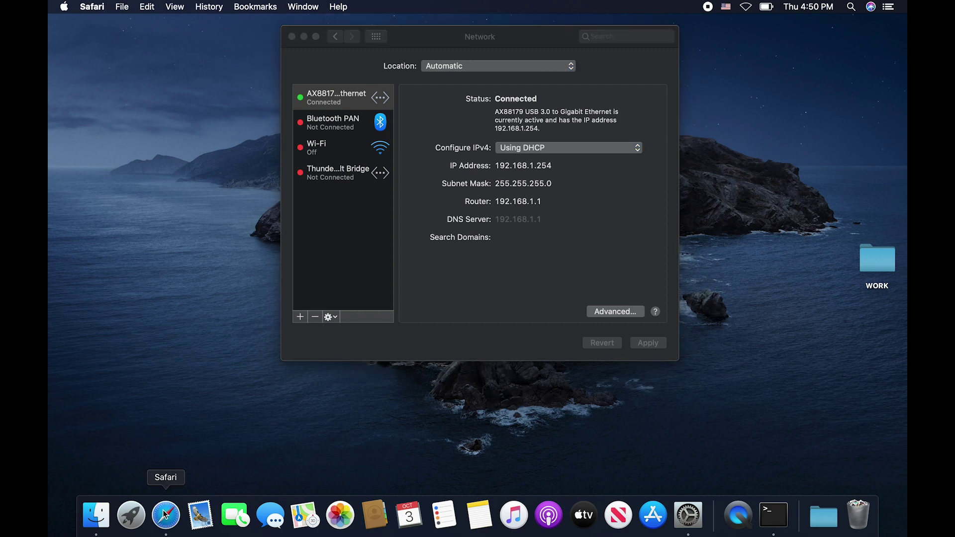
pyautogui.write('p')
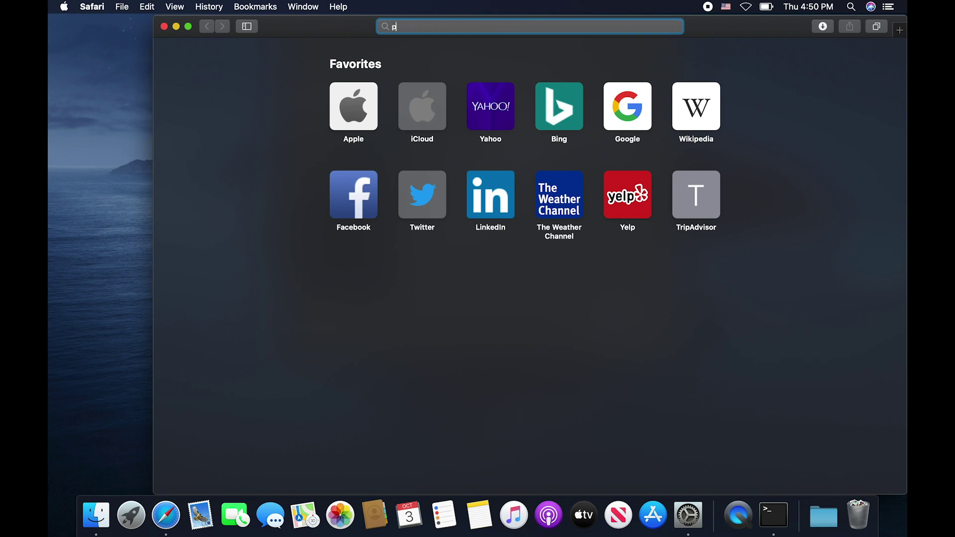
pyautogui.write('lugable.com')
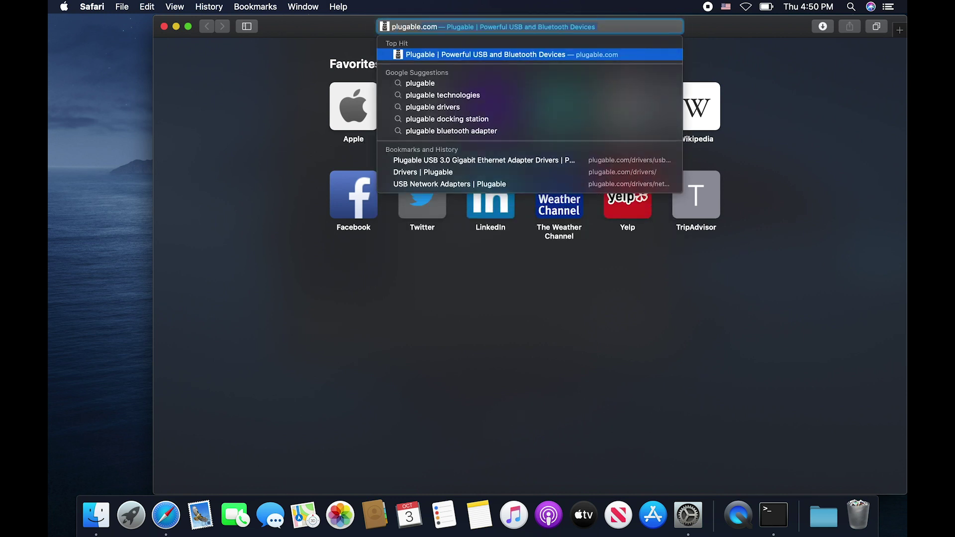
pyautogui.press('Return')
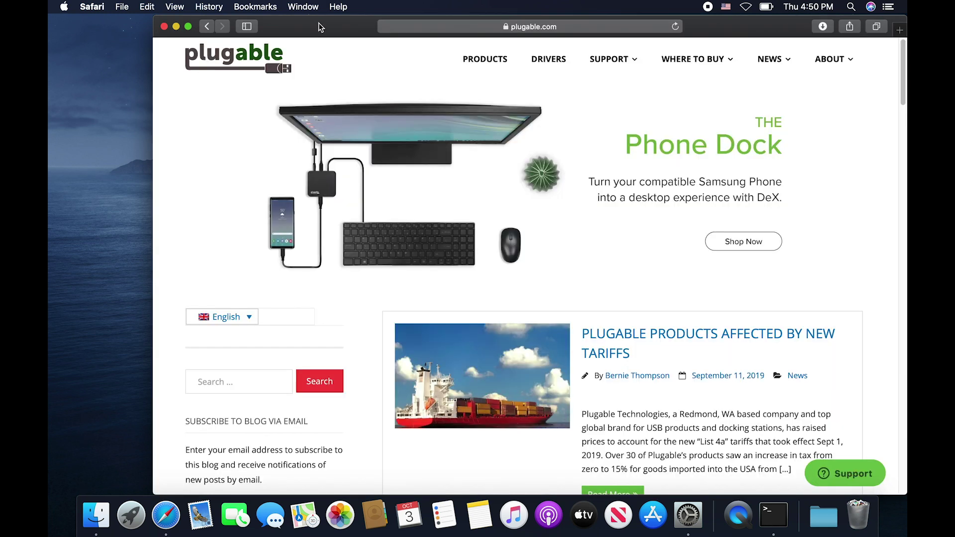